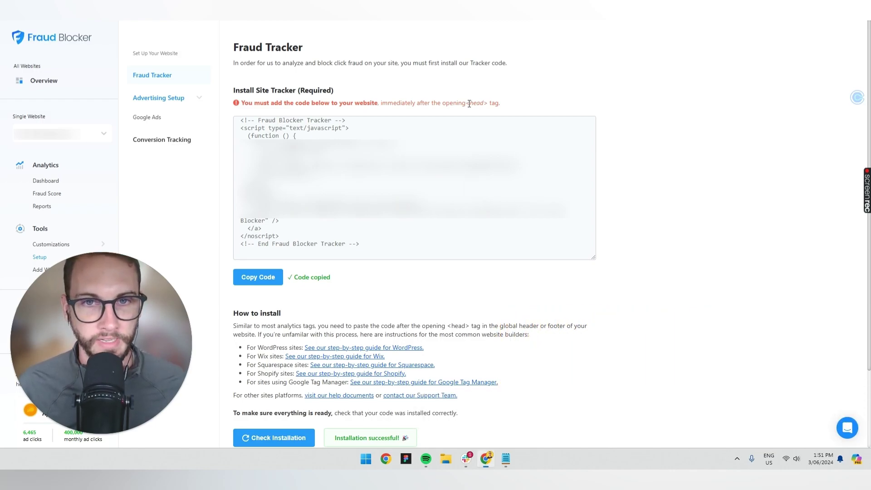
Step: Copy the Fraud Blocker tracker code and switch to the Shopify Themes page
{"action": "left_click_drag", "start_coordinate": [469, 103], "coordinate": [486, 104]}
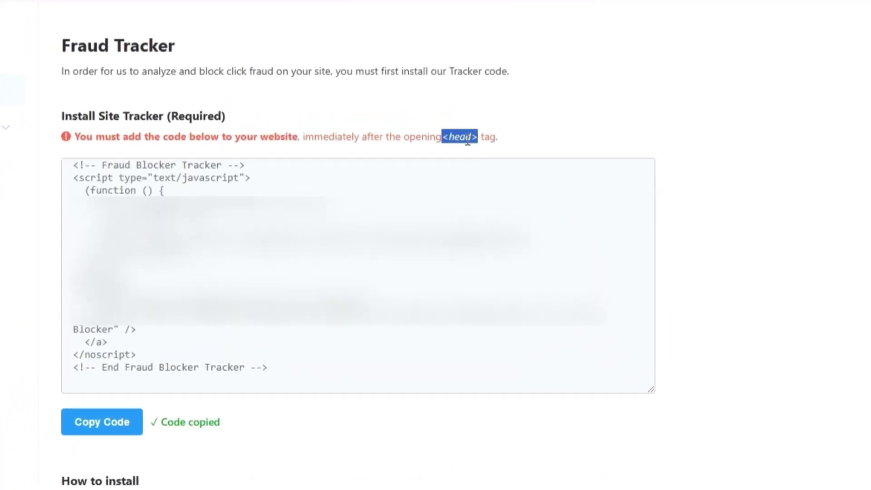
{"action": "left_click", "coordinate": [353, 137]}
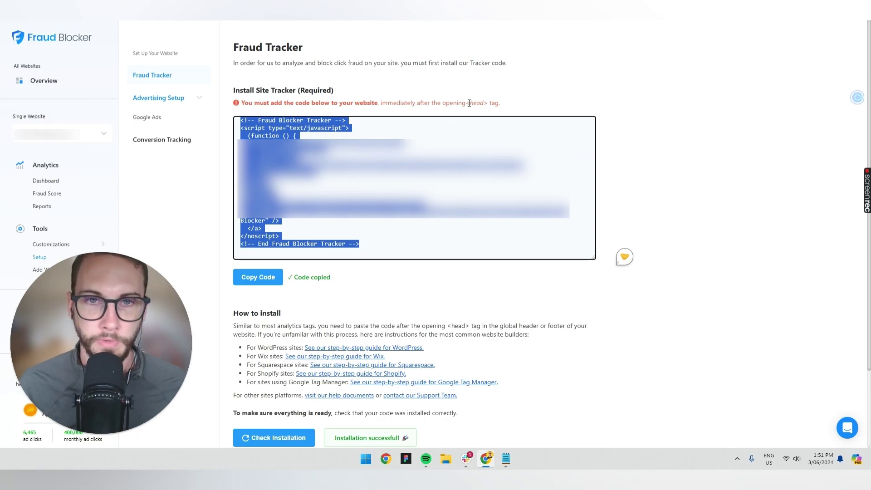
{"action": "left_click", "coordinate": [481, 103]}
{"action": "left_click", "coordinate": [267, 280]}
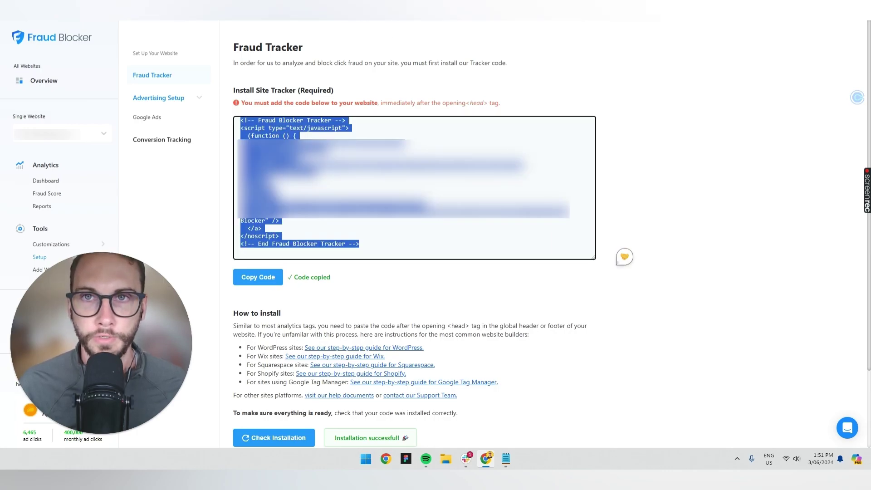
{"action": "key", "text": "ctrl+Tab"}
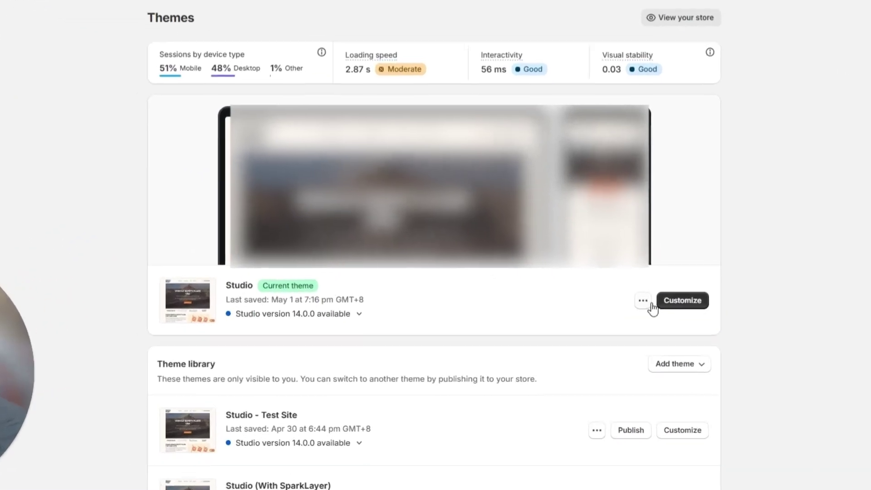
Step: Choose Edit code from the current Studio theme's actions menu
{"action": "left_click", "coordinate": [643, 301]}
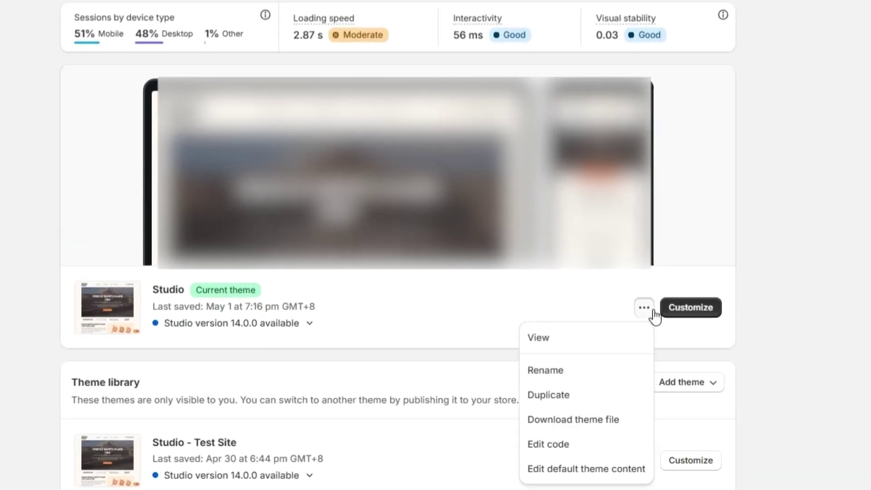
{"action": "left_click", "coordinate": [569, 447]}
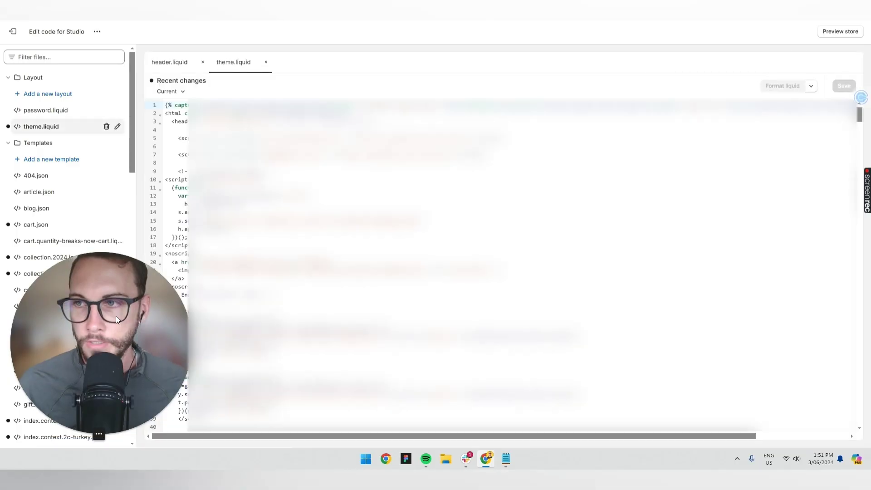
Step: Filter for 'theme', reopen theme.liquid and select the end of the <head> line for insertion
{"action": "left_click", "coordinate": [265, 64]}
{"action": "left_click", "coordinate": [61, 55]}
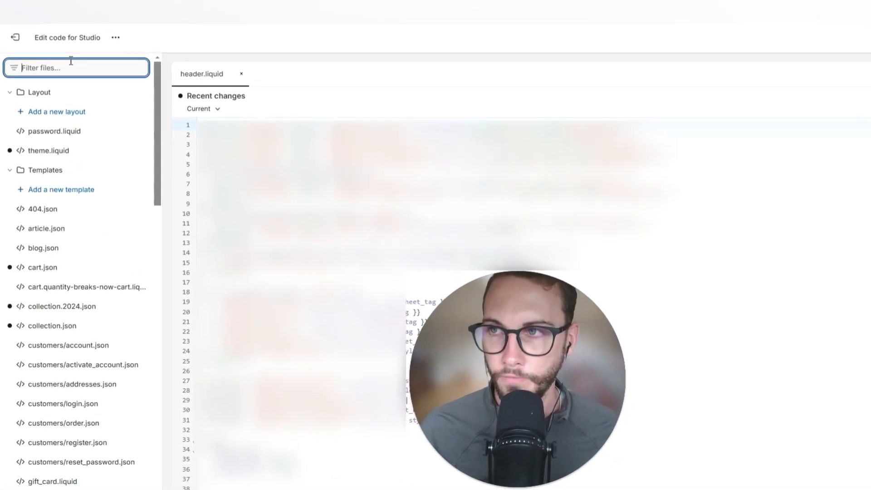
{"action": "type", "text": "th"}
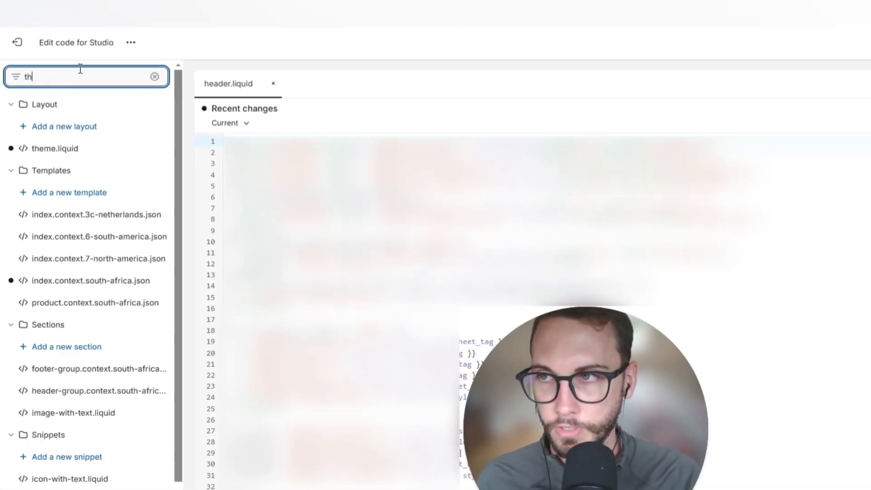
{"action": "type", "text": "eme"}
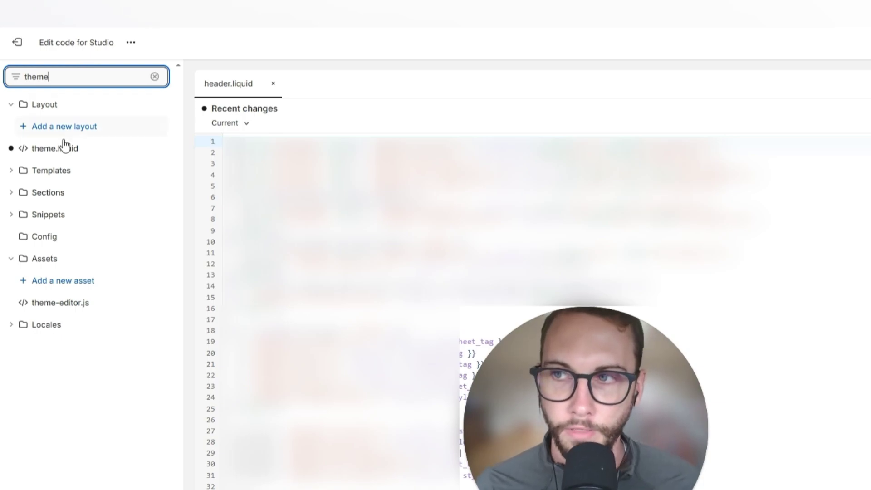
{"action": "left_click", "coordinate": [58, 155]}
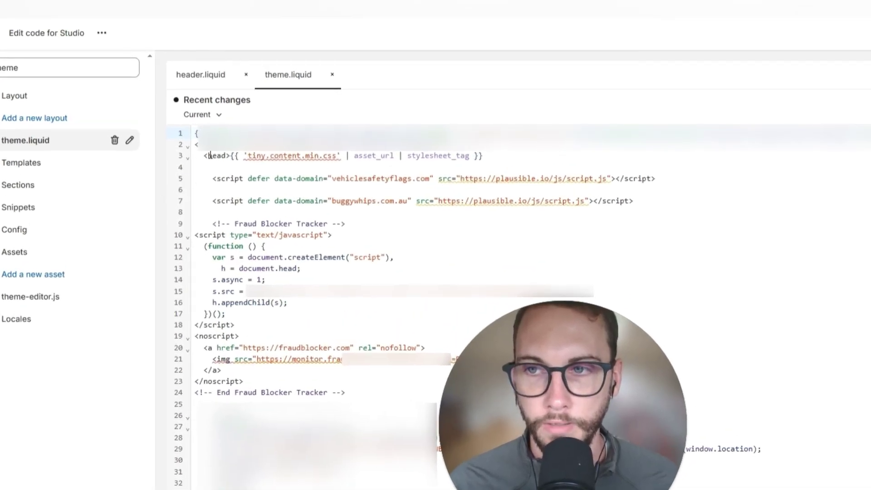
{"action": "left_click", "coordinate": [204, 156]}
{"action": "key", "text": "shift+End"}
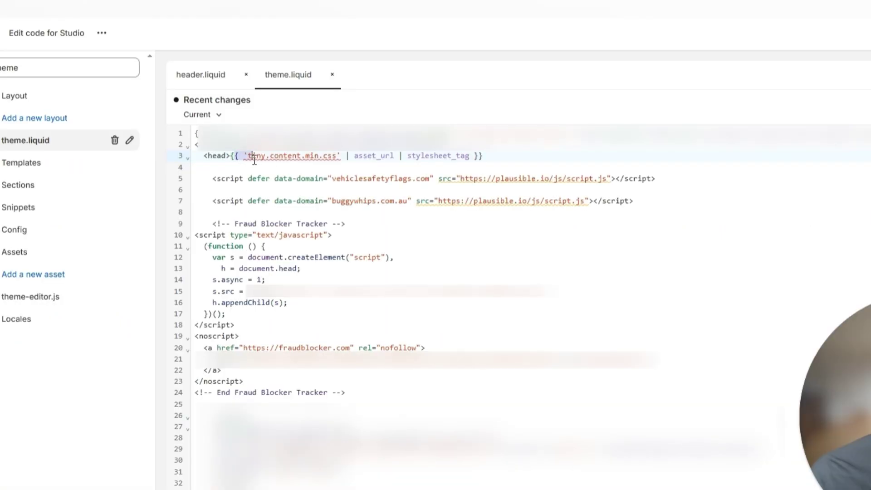
{"action": "left_click_drag", "start_coordinate": [253, 156], "coordinate": [550, 203]}
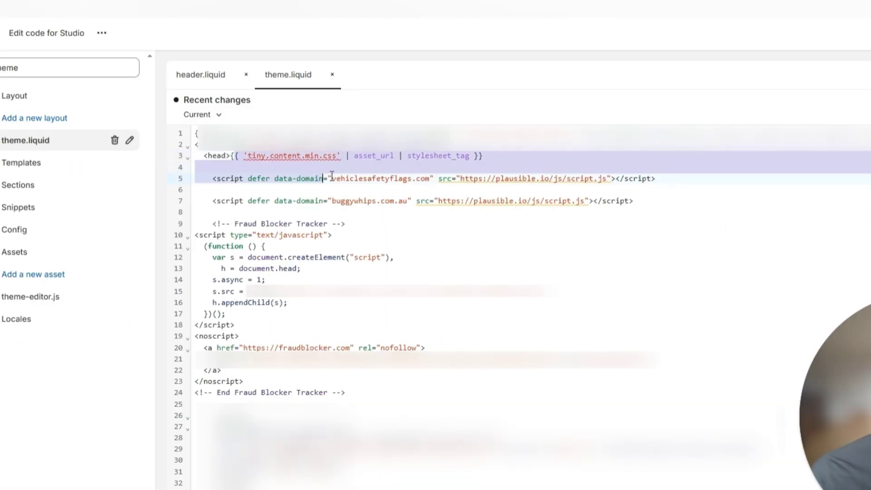
{"action": "left_click", "coordinate": [638, 202]}
{"action": "left_click_drag", "start_coordinate": [213, 224], "coordinate": [394, 395]}
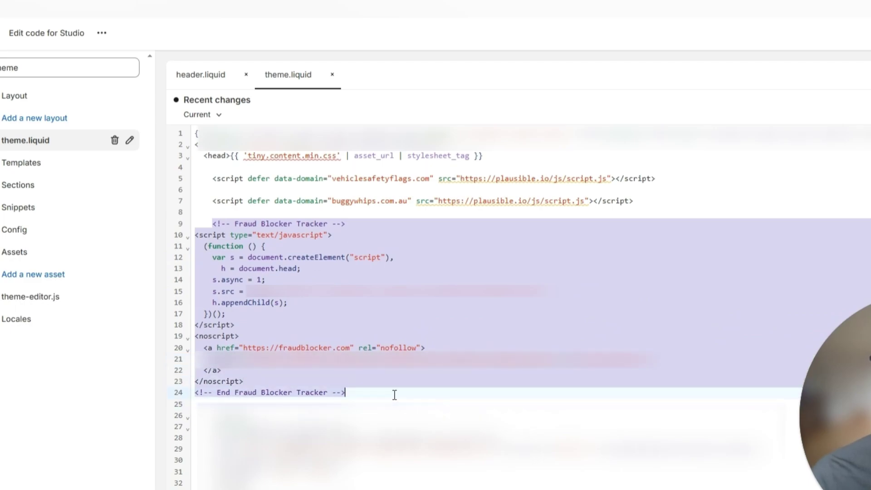
{"action": "scroll", "coordinate": [439, 198], "scroll_direction": "down", "scroll_amount": 2}
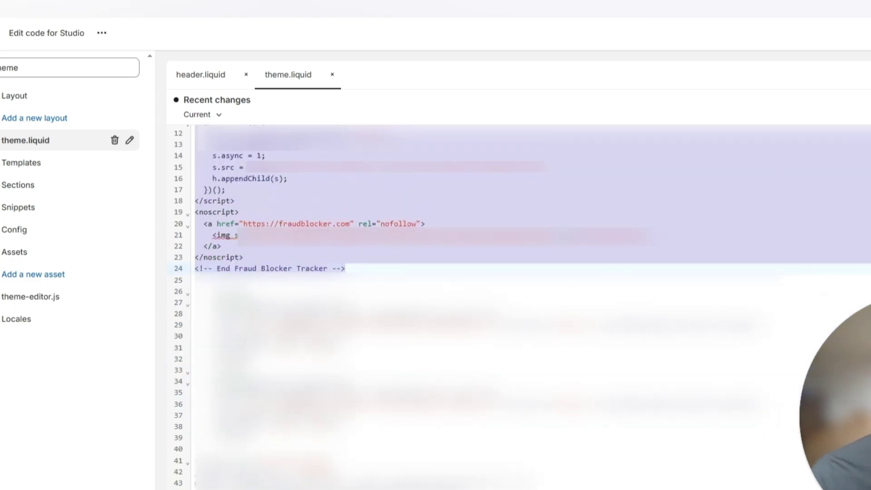